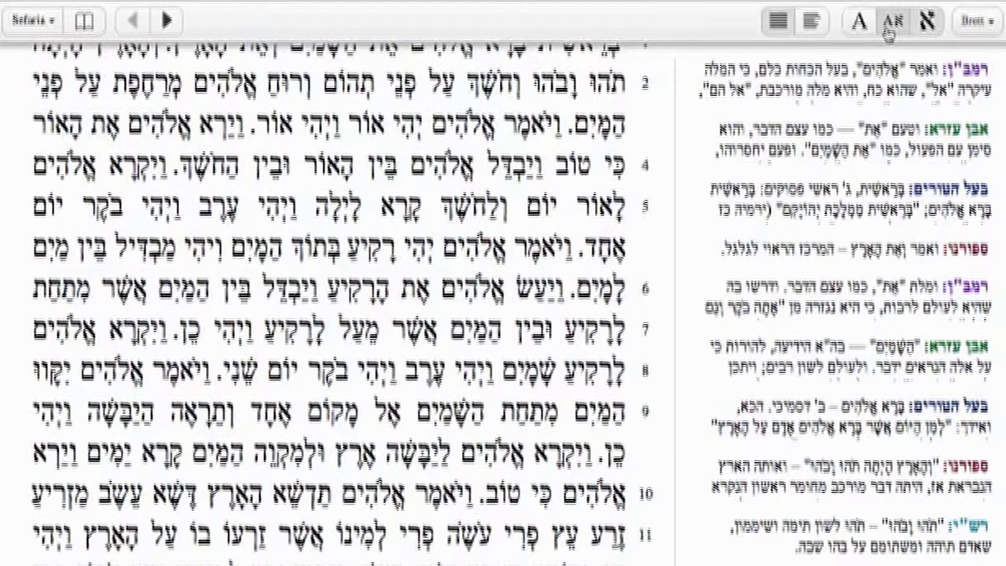
- Display Genesis chapter 1 in English and view Rashi's commentary "And God made the expanse" on verse 7
{"action": "left_click", "coordinate": [860, 23]}
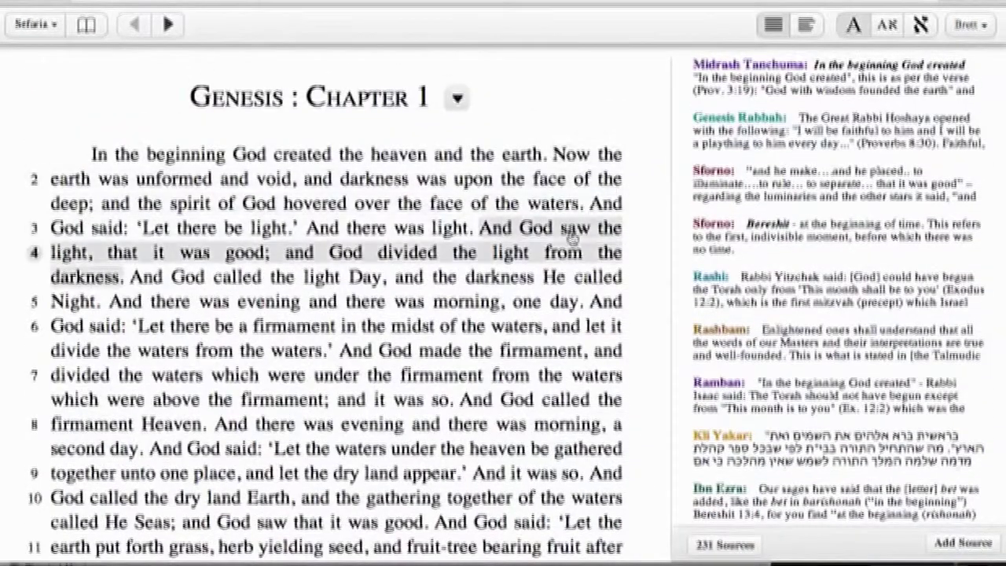
{"action": "scroll", "coordinate": [563, 301], "scroll_direction": "down", "scroll_amount": 2}
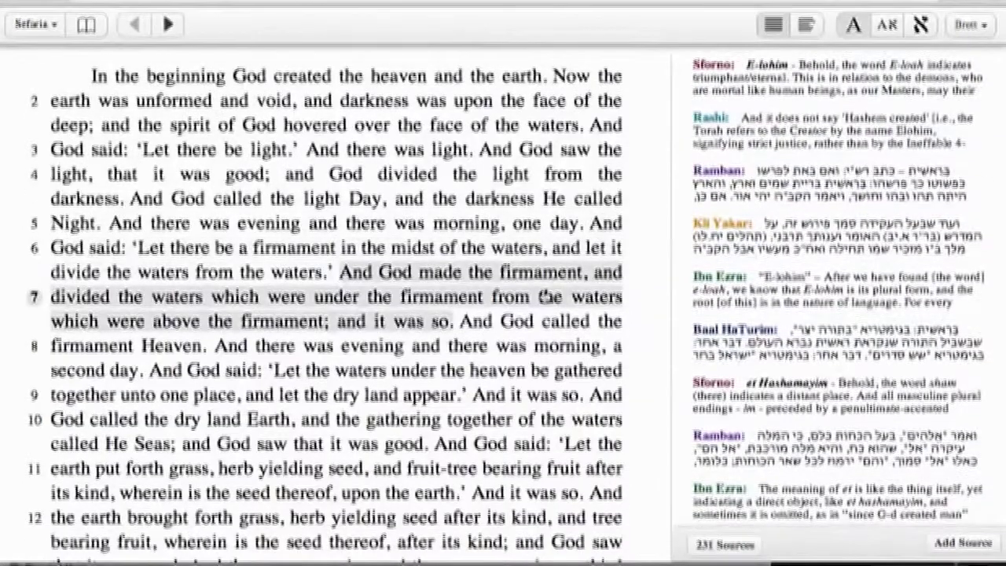
{"action": "left_click", "coordinate": [544, 296]}
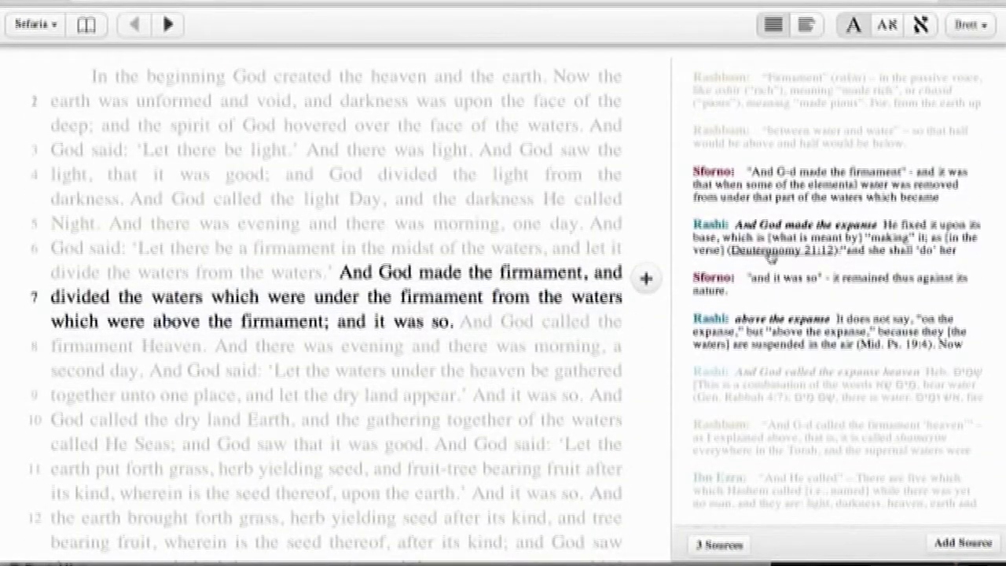
{"action": "left_click", "coordinate": [761, 237]}
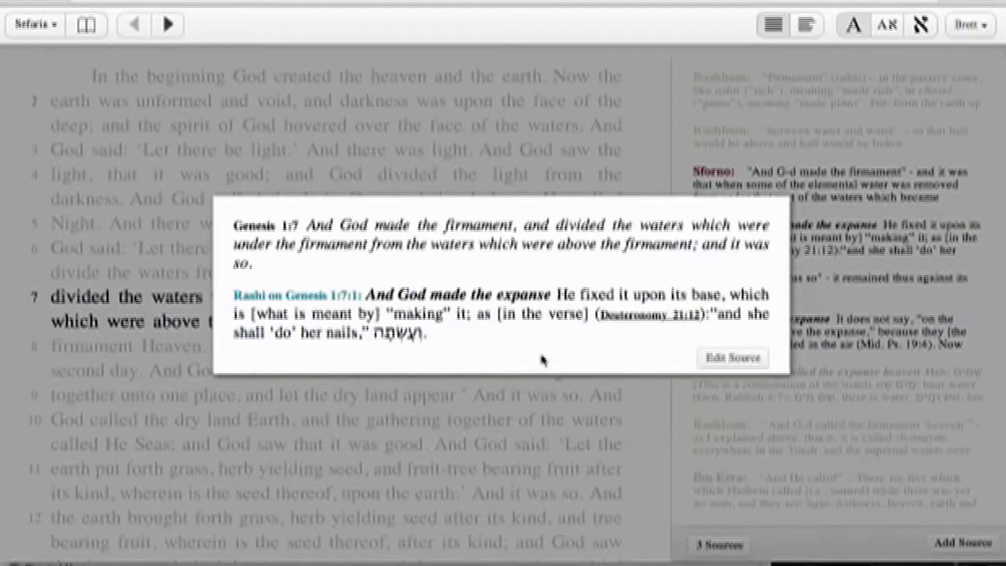
{"action": "left_click", "coordinate": [658, 390]}
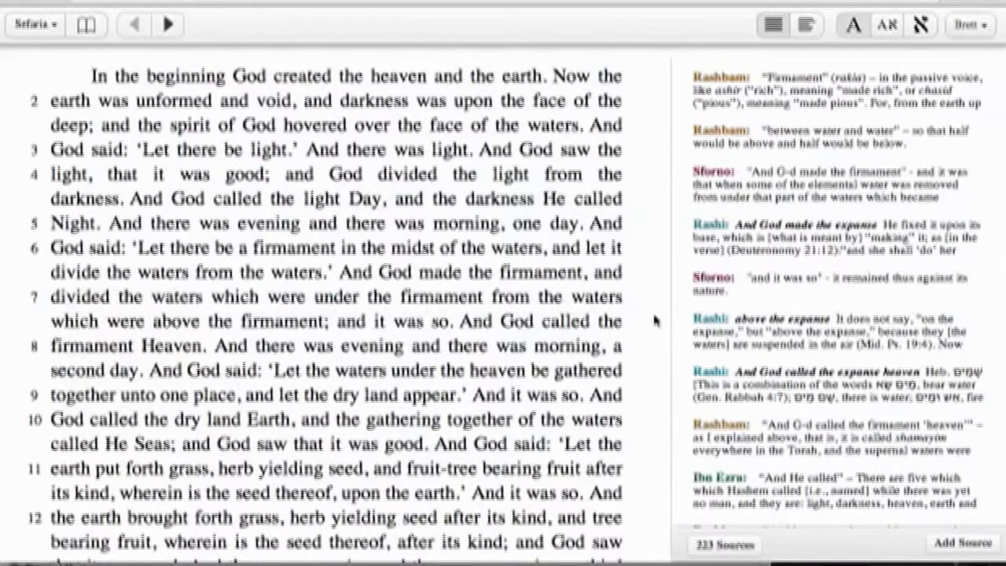
- Open Genesis Rabbah chapter 1 in full from its commentary on the first verse of Genesis
{"action": "scroll", "coordinate": [657, 319], "scroll_direction": "up", "scroll_amount": 2}
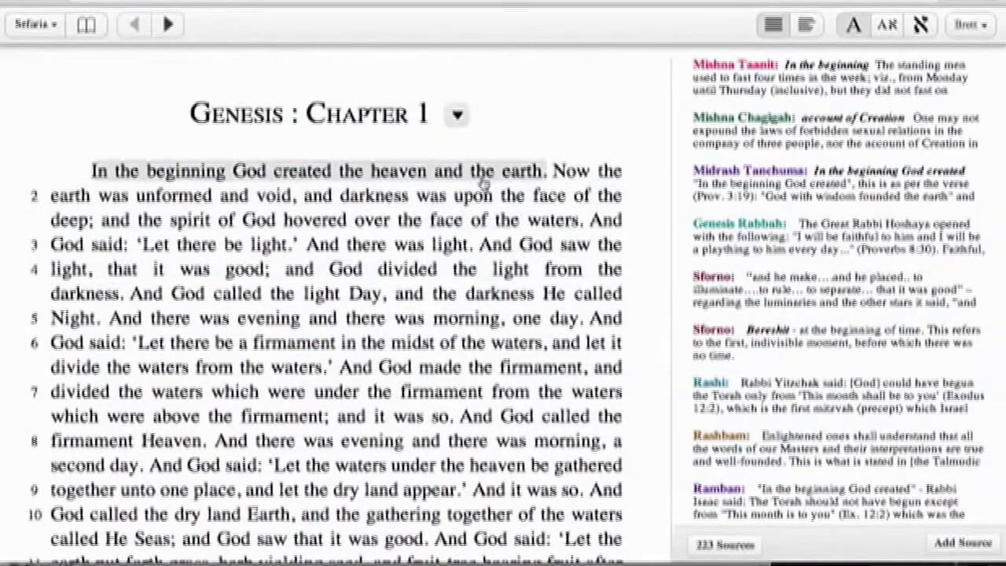
{"action": "left_click", "coordinate": [482, 180]}
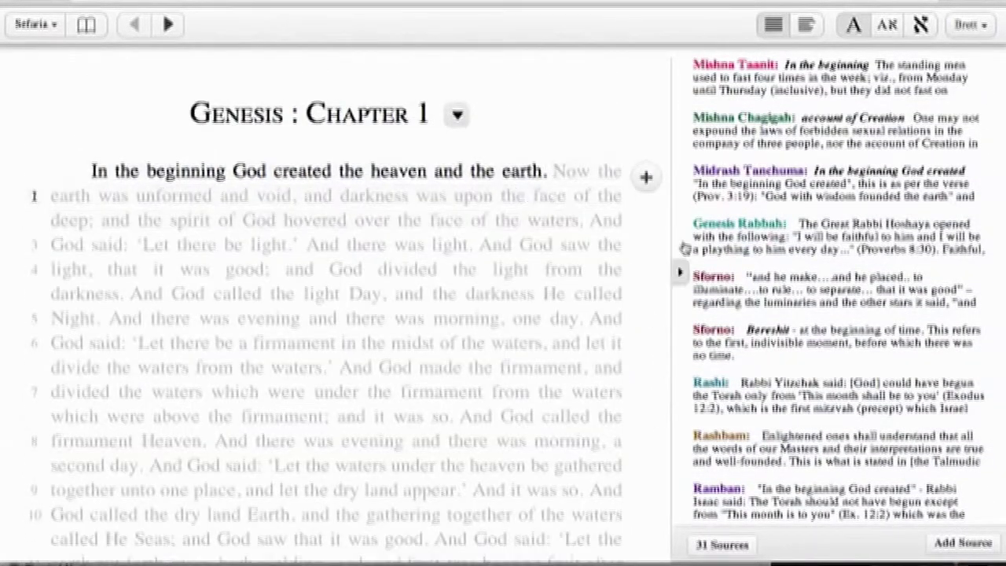
{"action": "left_click", "coordinate": [752, 251]}
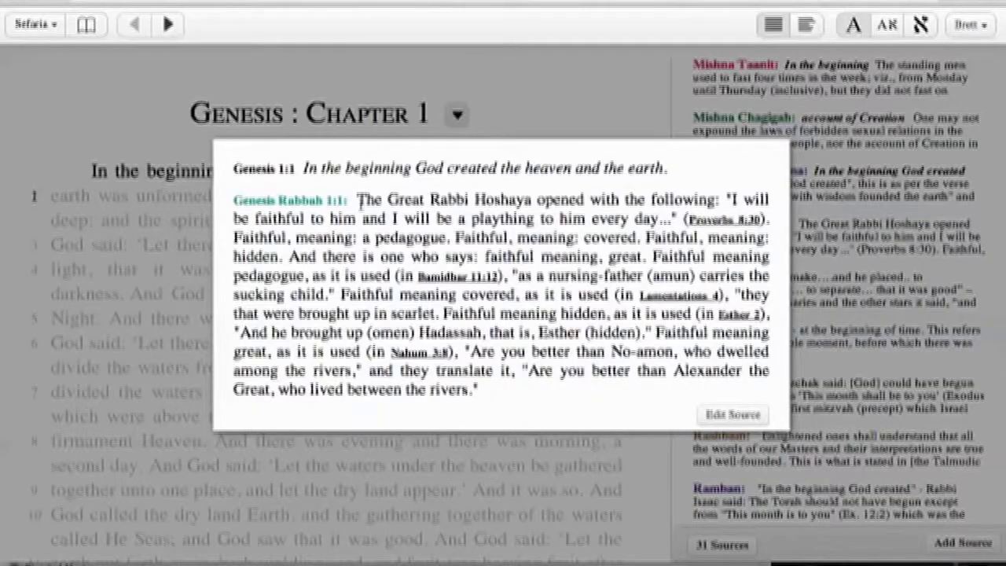
{"action": "left_click", "coordinate": [312, 202]}
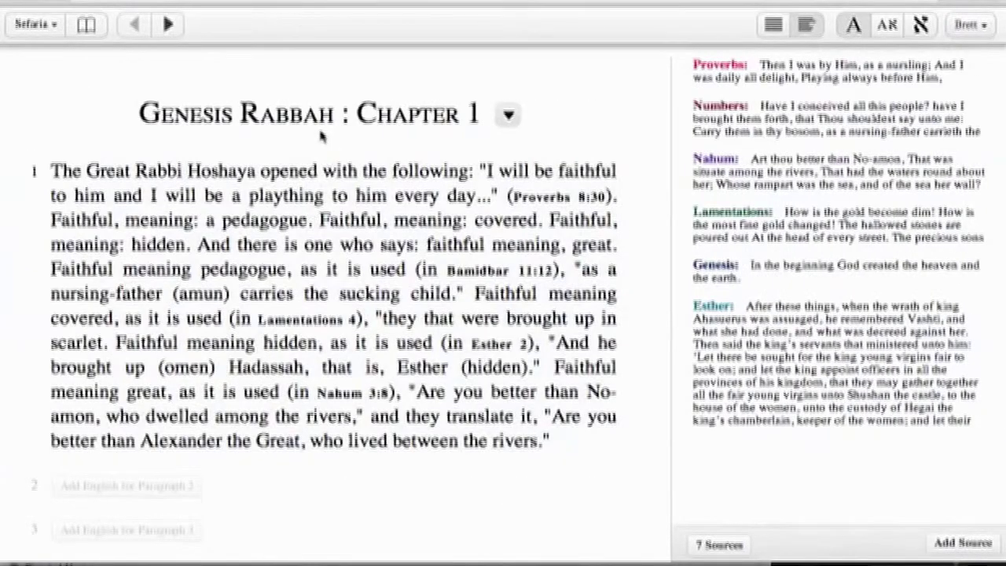
- Follow the Esther source to Esther chapter 2 and return to Genesis Rabbah through the linked source there
{"action": "left_click", "coordinate": [703, 306]}
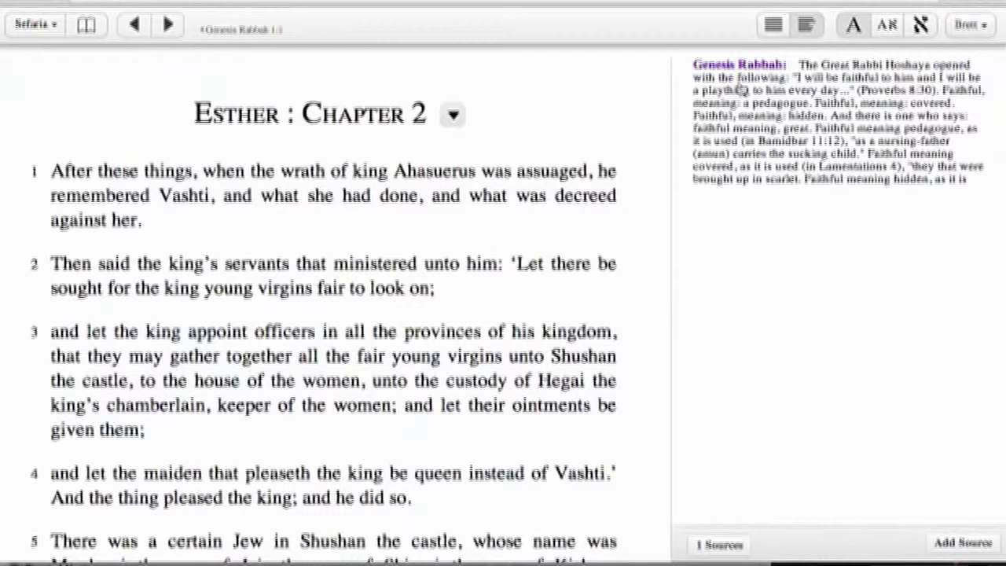
{"action": "left_click", "coordinate": [741, 66]}
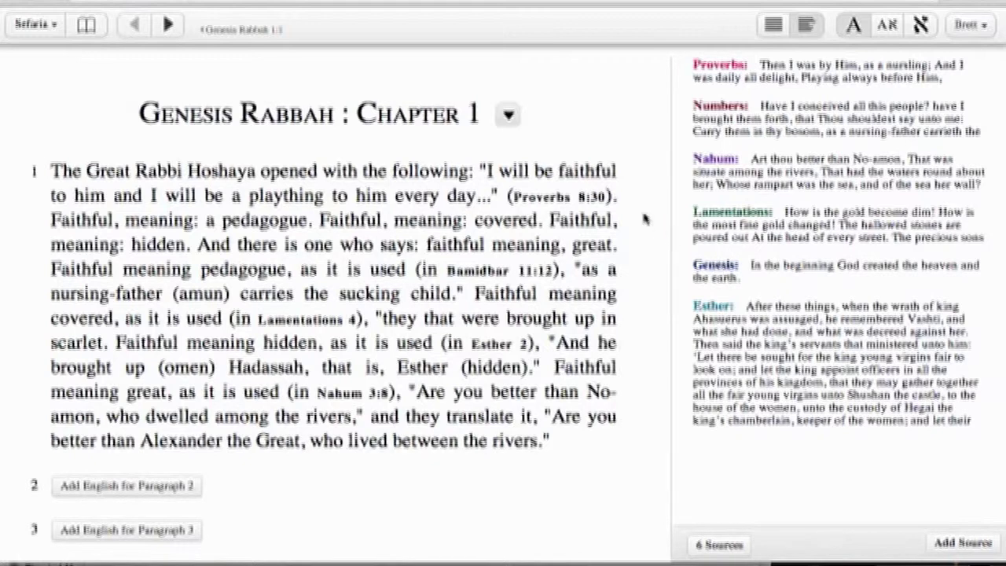
{"action": "scroll", "coordinate": [644, 220], "scroll_direction": "down", "scroll_amount": 2}
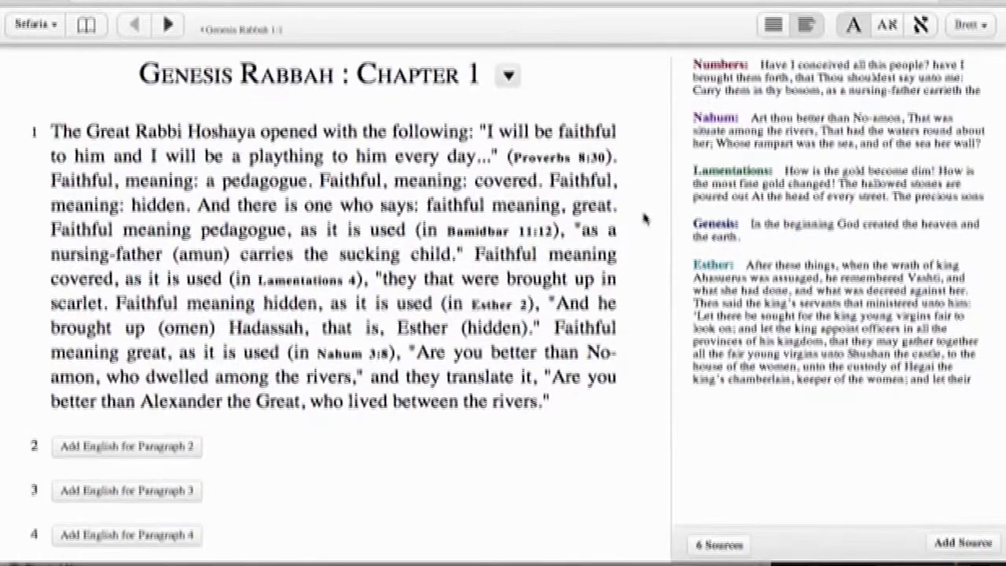
{"action": "scroll", "coordinate": [645, 220], "scroll_direction": "up", "scroll_amount": 1}
{"action": "scroll", "coordinate": [645, 219], "scroll_direction": "down", "scroll_amount": 1}
{"action": "scroll", "coordinate": [471, 180], "scroll_direction": "up", "scroll_amount": 2}
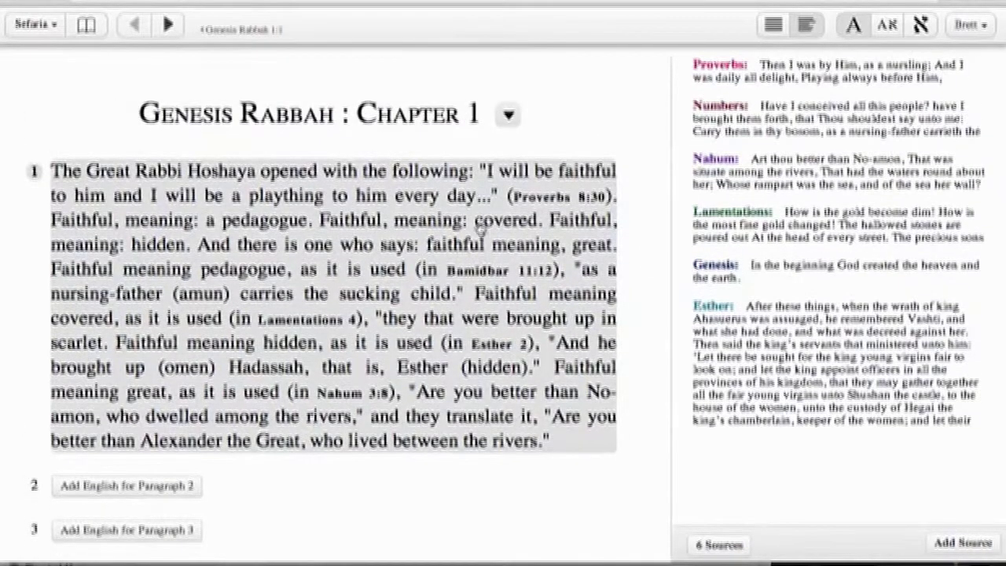
- View the Hebrew text of Genesis Rabbah chapter 1, including paragraphs 2 and 3, and switch back to English
{"action": "left_click", "coordinate": [921, 25]}
{"action": "scroll", "coordinate": [749, 124], "scroll_direction": "down", "scroll_amount": 2}
{"action": "scroll", "coordinate": [749, 123], "scroll_direction": "down", "scroll_amount": 10}
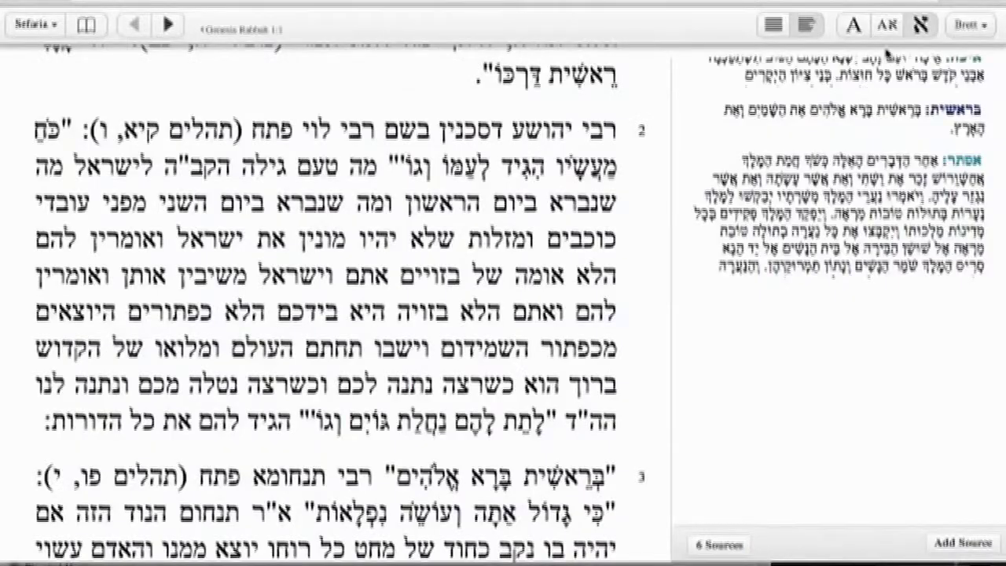
{"action": "left_click", "coordinate": [860, 30]}
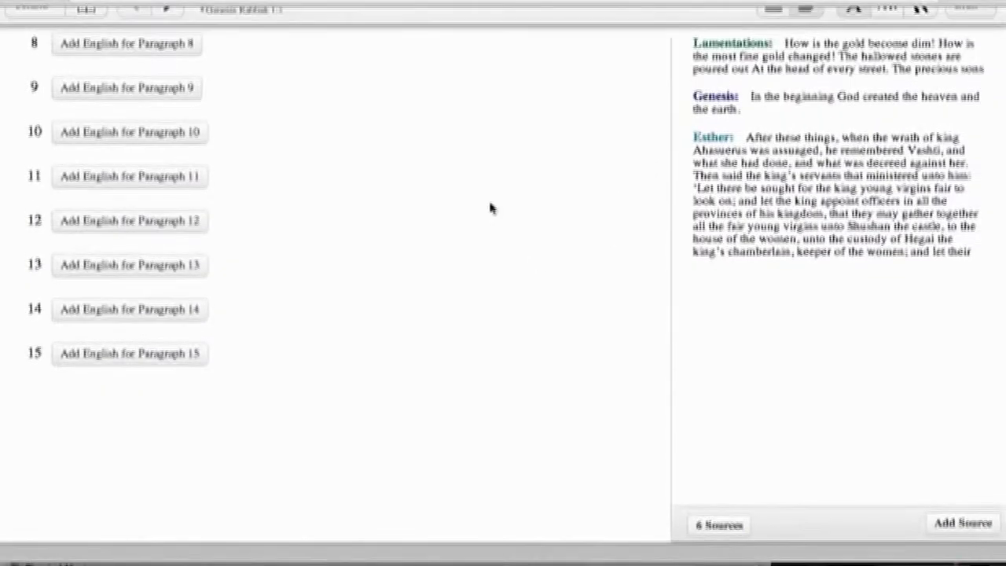
- Start adding English for paragraph 2 of Genesis Rabbah and show the Hebrew original beside the translation
{"action": "scroll", "coordinate": [424, 212], "scroll_direction": "up", "scroll_amount": 3}
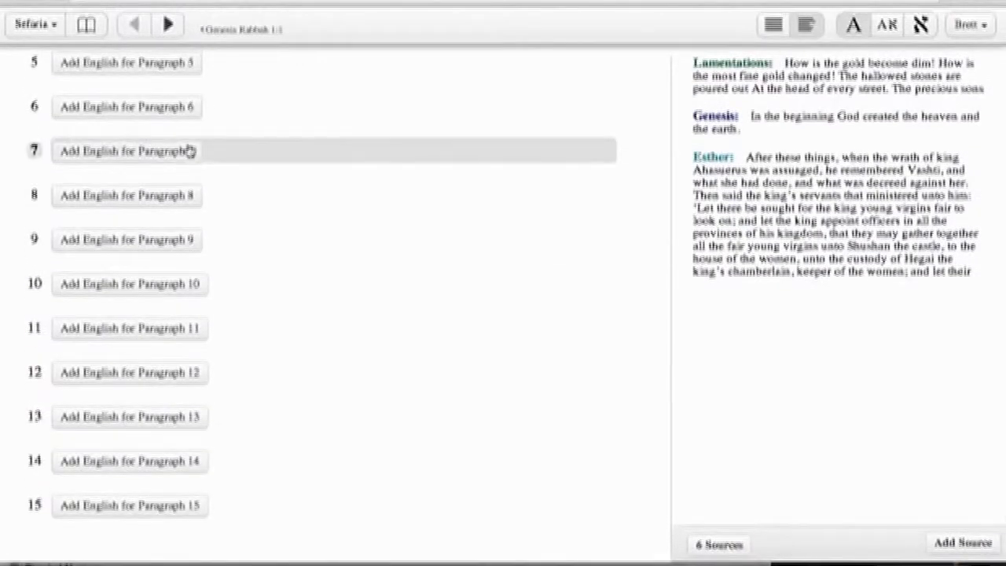
{"action": "scroll", "coordinate": [188, 151], "scroll_direction": "up", "scroll_amount": 5}
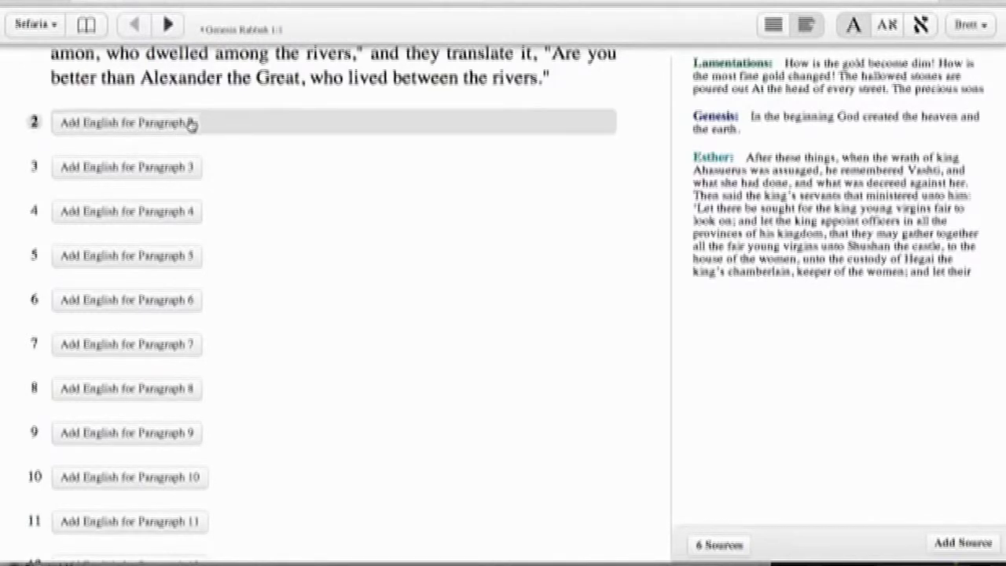
{"action": "left_click", "coordinate": [191, 125]}
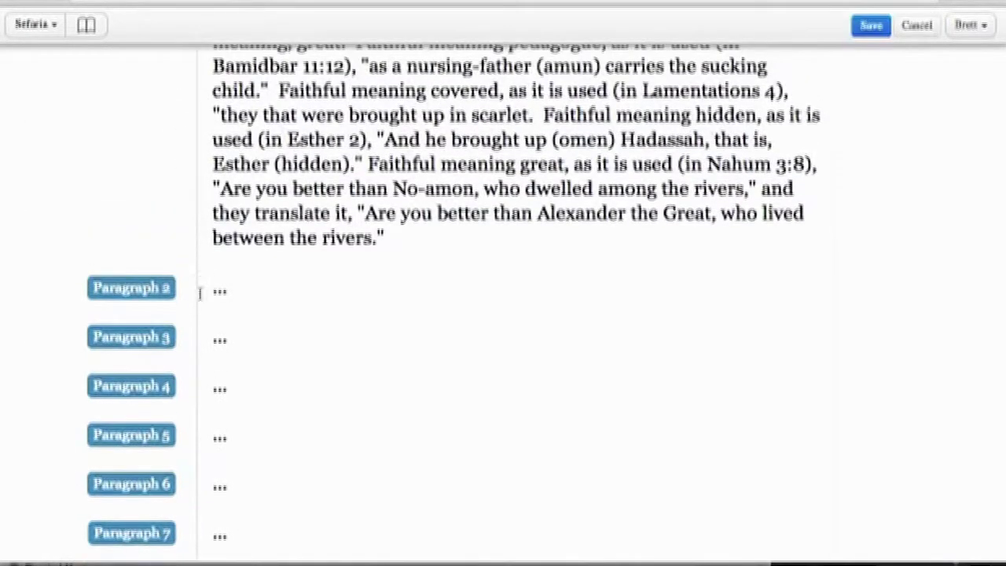
{"action": "scroll", "coordinate": [291, 294], "scroll_direction": "up", "scroll_amount": 4}
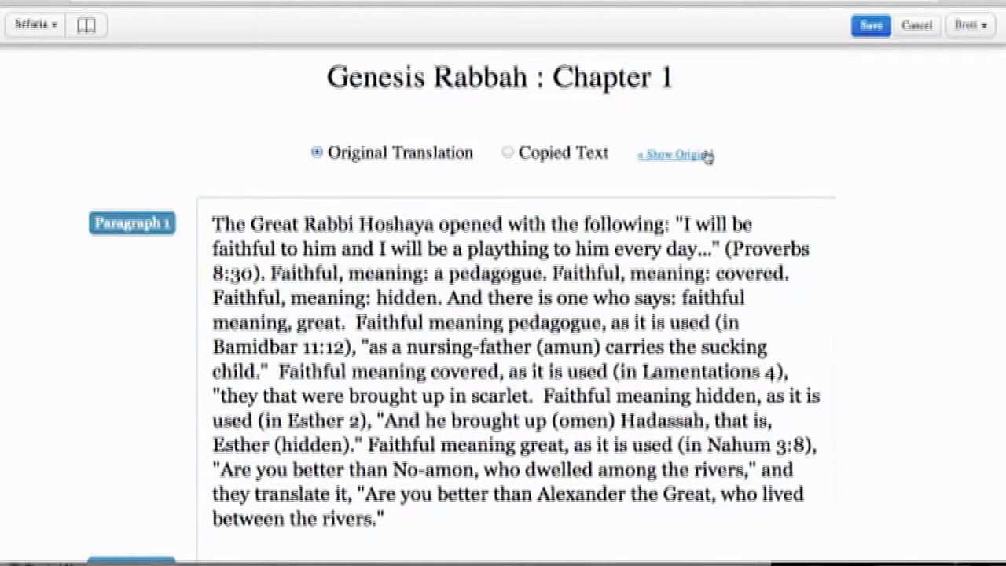
{"action": "left_click", "coordinate": [662, 157]}
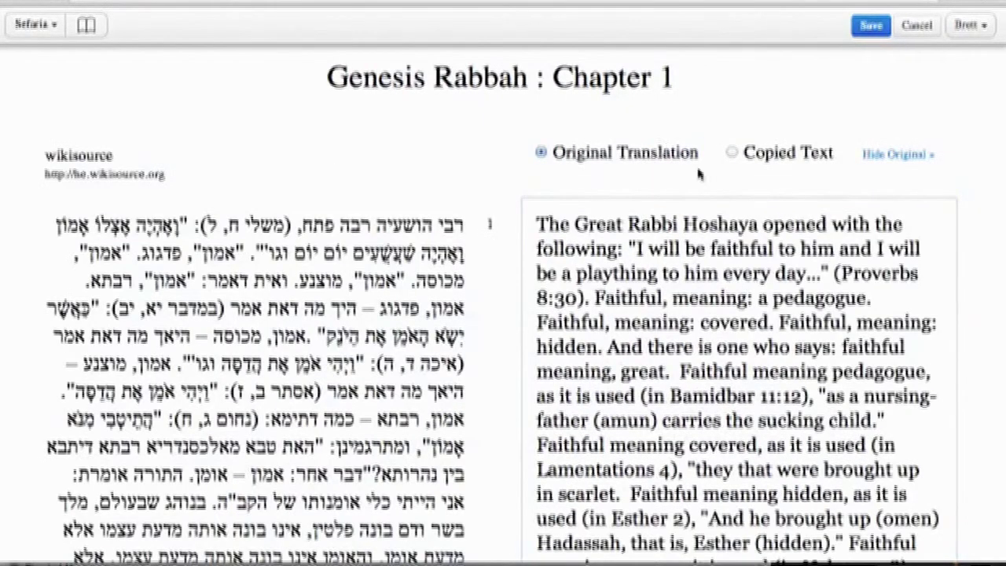
{"action": "scroll", "coordinate": [698, 174], "scroll_direction": "down", "scroll_amount": 10}
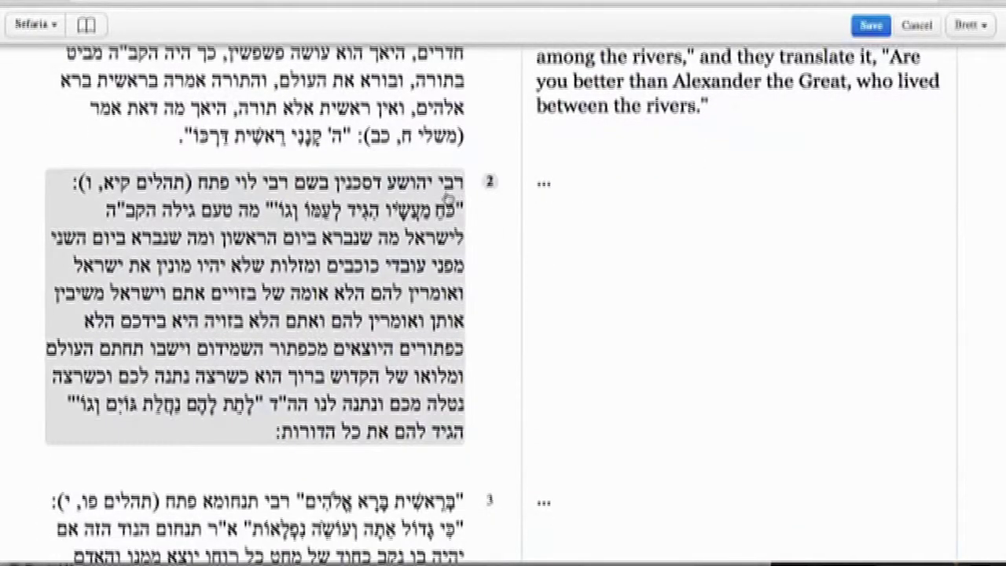
- Enter "Start typing" as the English translation of paragraph 2, and cancel the edit without saving
{"action": "left_click", "coordinate": [540, 178]}
{"action": "type", "text": "Strt"}
{"action": "key", "text": "BackSpace"}
{"action": "key", "text": "BackSpace"}
{"action": "type", "text": "art typing"}
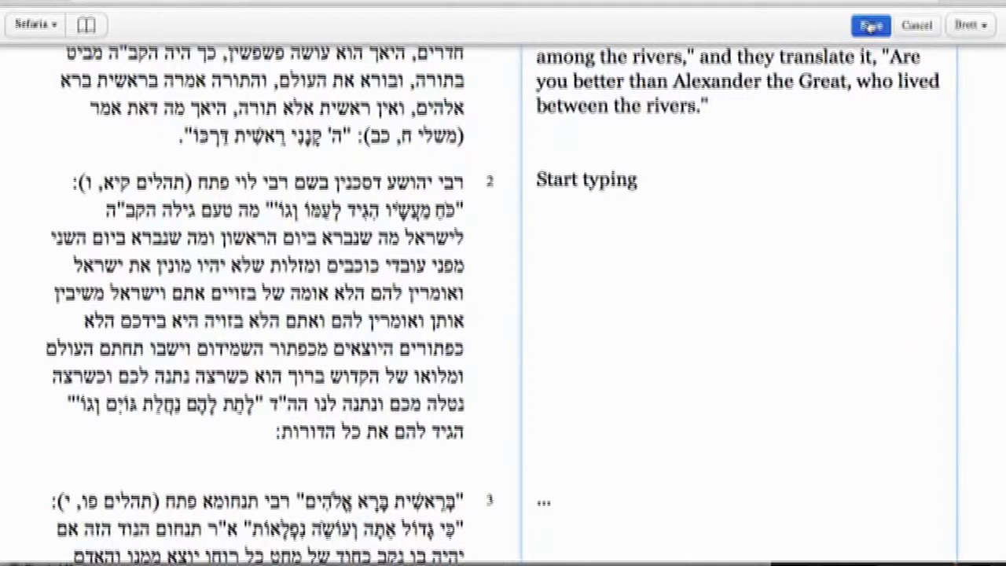
{"action": "scroll", "coordinate": [823, 161], "scroll_direction": "up", "scroll_amount": 1}
{"action": "left_click", "coordinate": [917, 25]}
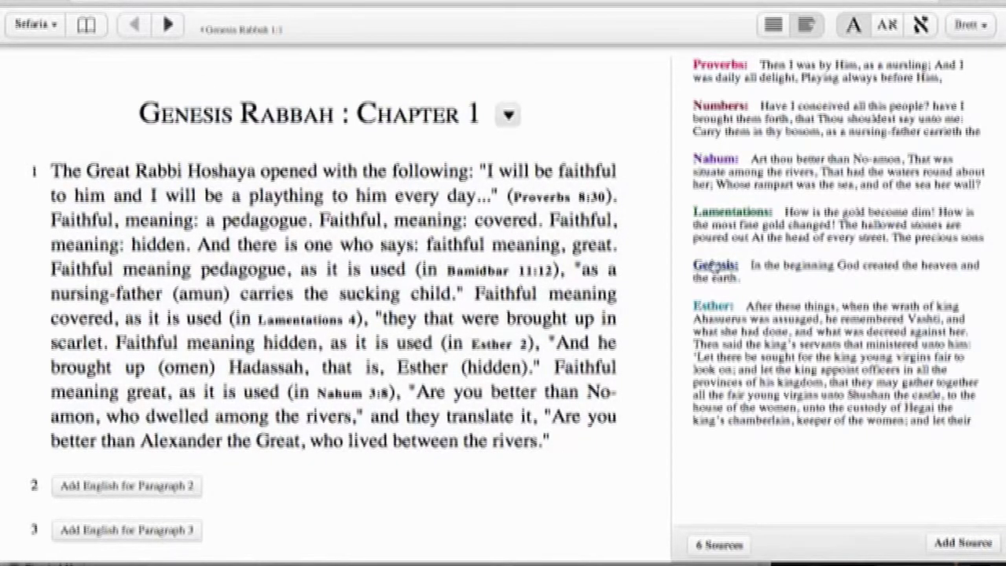
- Go from Genesis Rabbah's sources to Genesis chapter 1, and from there to Midrash Tanchuma, Book 1, Chapter 1
{"action": "left_click", "coordinate": [707, 266]}
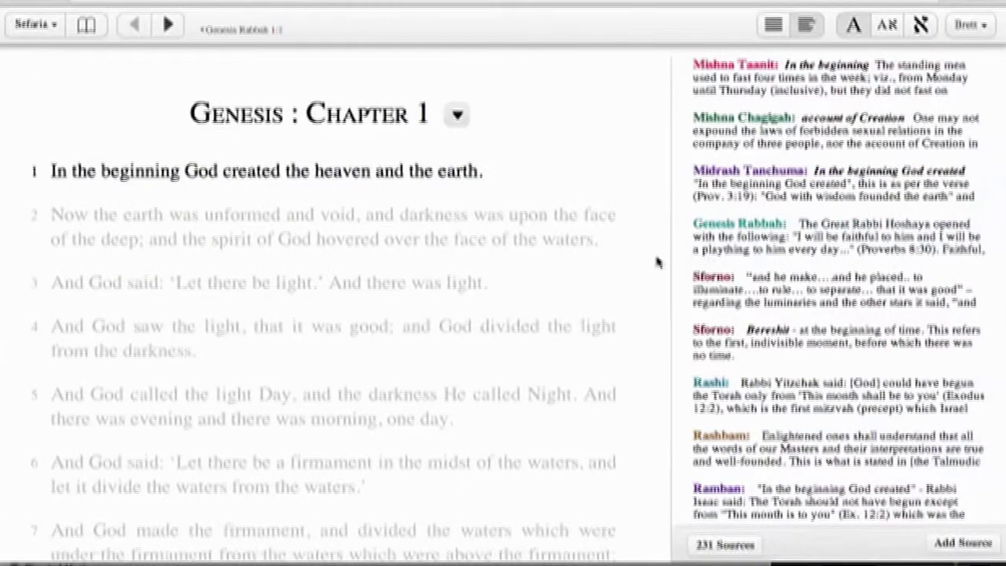
{"action": "left_click", "coordinate": [638, 167]}
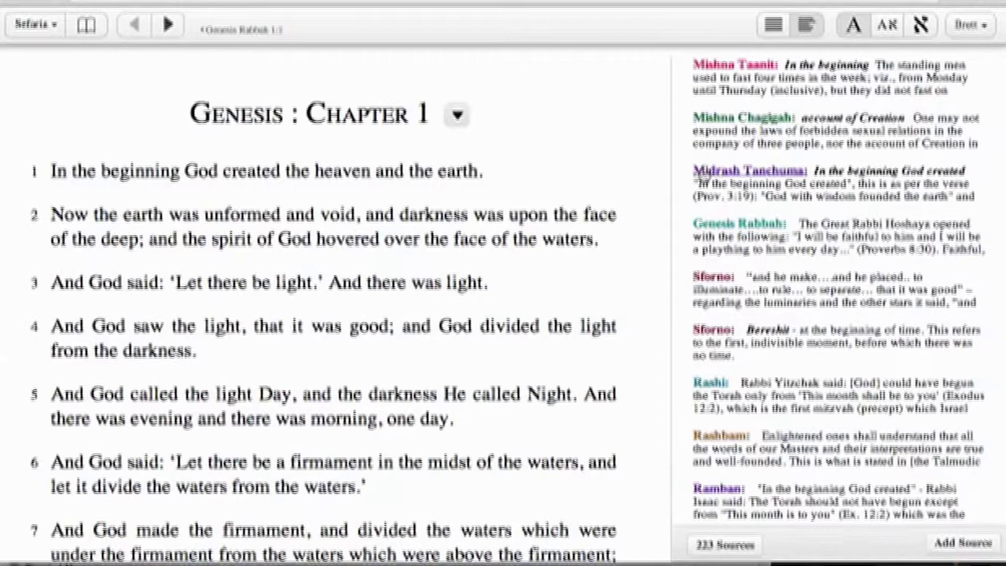
{"action": "left_click", "coordinate": [702, 171]}
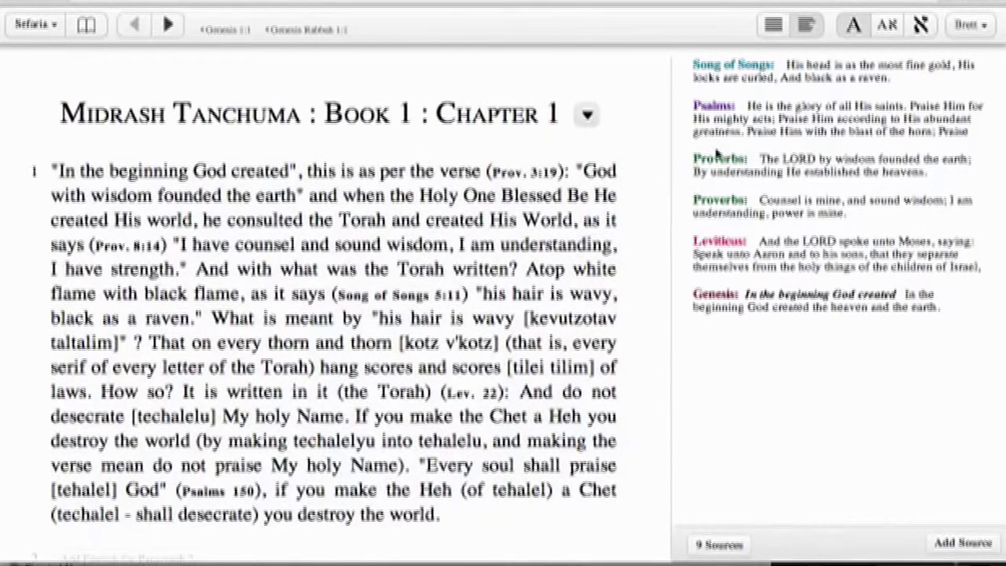
- View the Proverbs verse "The LORD by wisdom founded the earth" and return to Midrash Tanchuma
{"action": "left_click", "coordinate": [718, 159]}
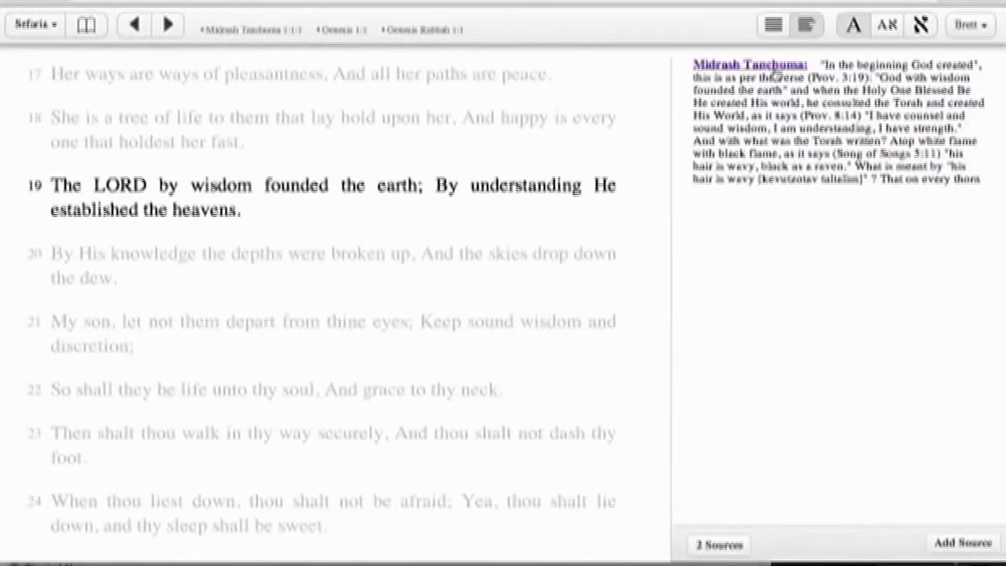
{"action": "left_click", "coordinate": [776, 72]}
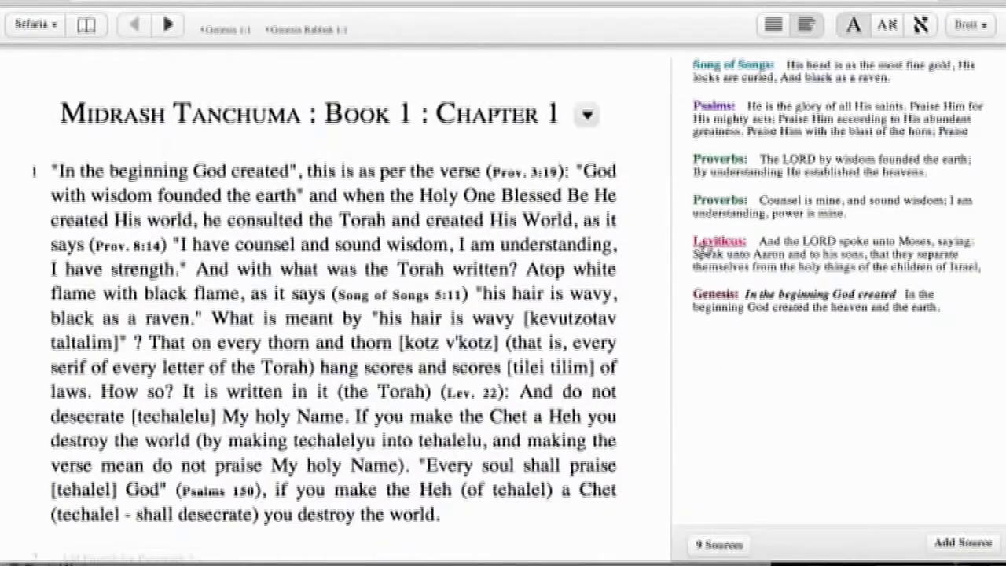
- Follow the linked sources through Leviticus chapter 22 and Berakhot 2a to Tosafot on Berakhot 2a Line 32
{"action": "left_click", "coordinate": [701, 246]}
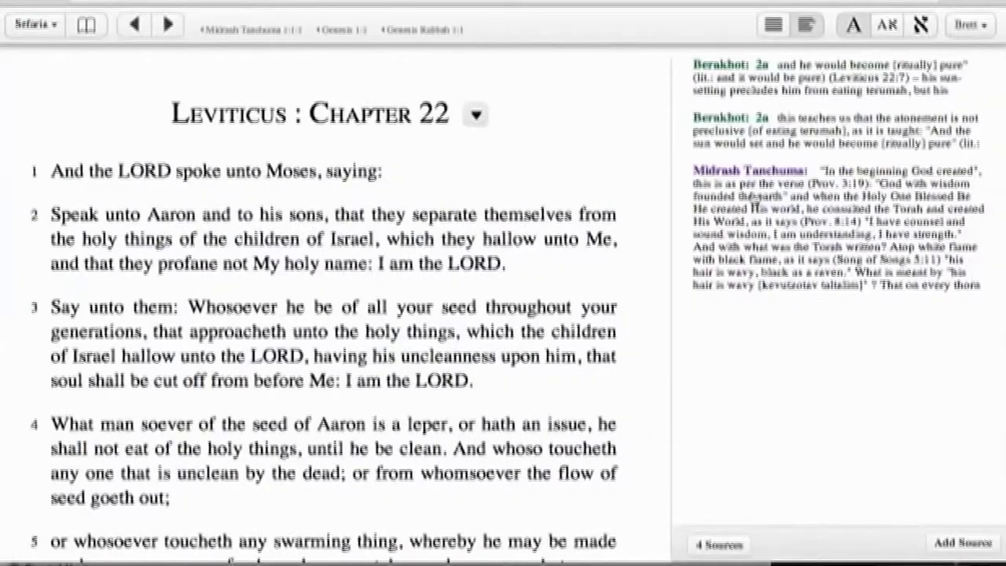
{"action": "left_click", "coordinate": [756, 122]}
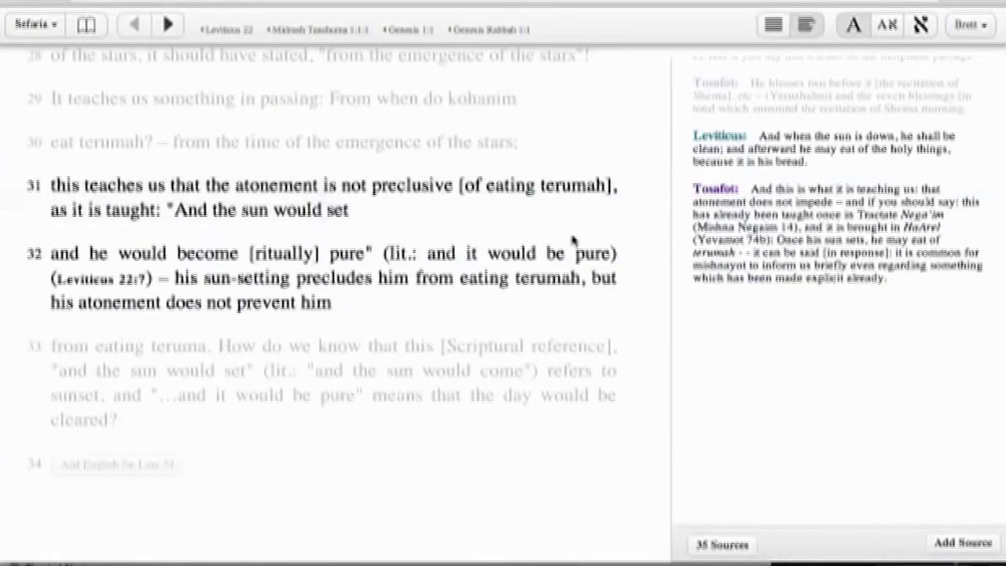
{"action": "left_click", "coordinate": [732, 189]}
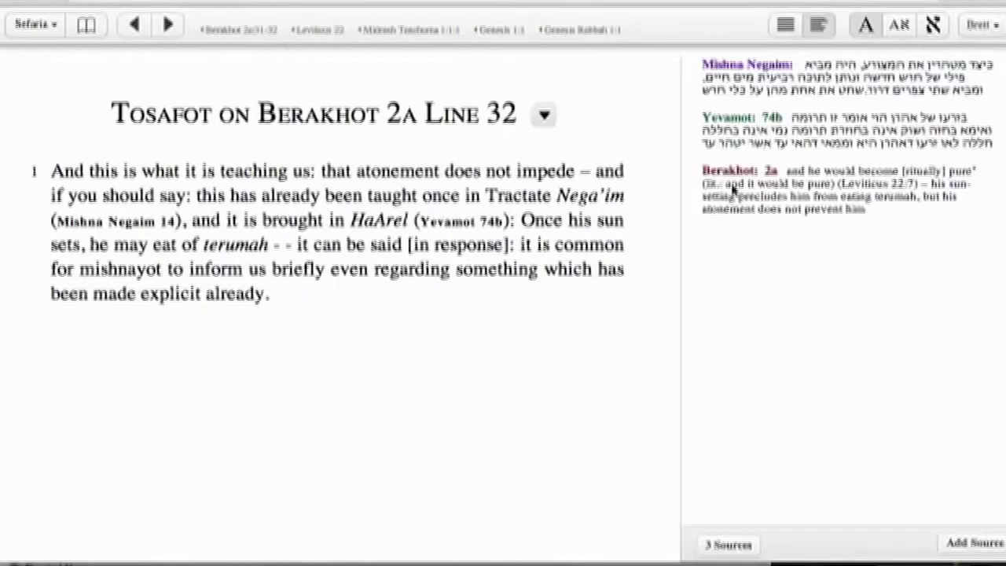
- View Yevamot 74b from the Tosafot sources, and go back to Genesis 1:1 through the reading trail
{"action": "left_click", "coordinate": [748, 126]}
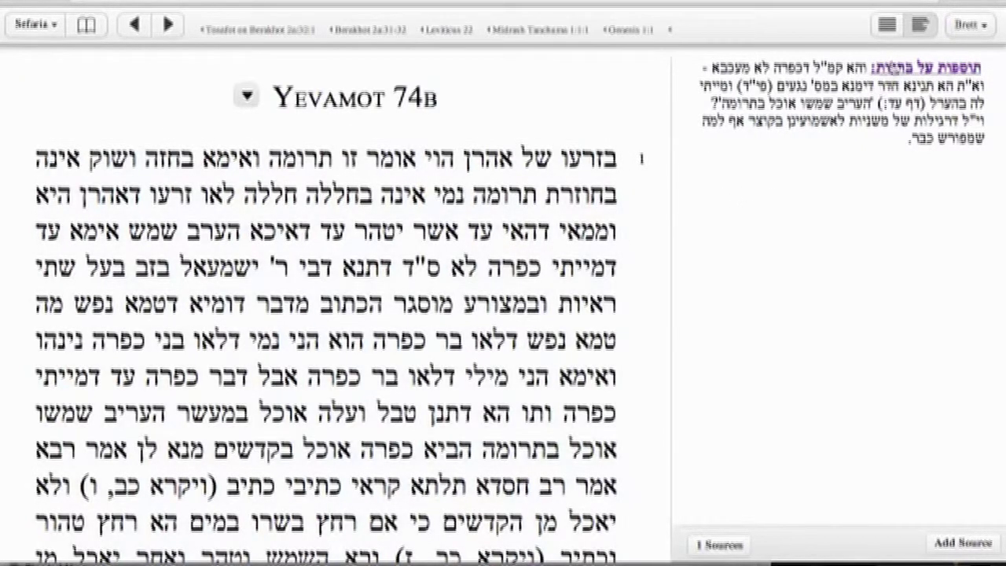
{"action": "left_click", "coordinate": [894, 68]}
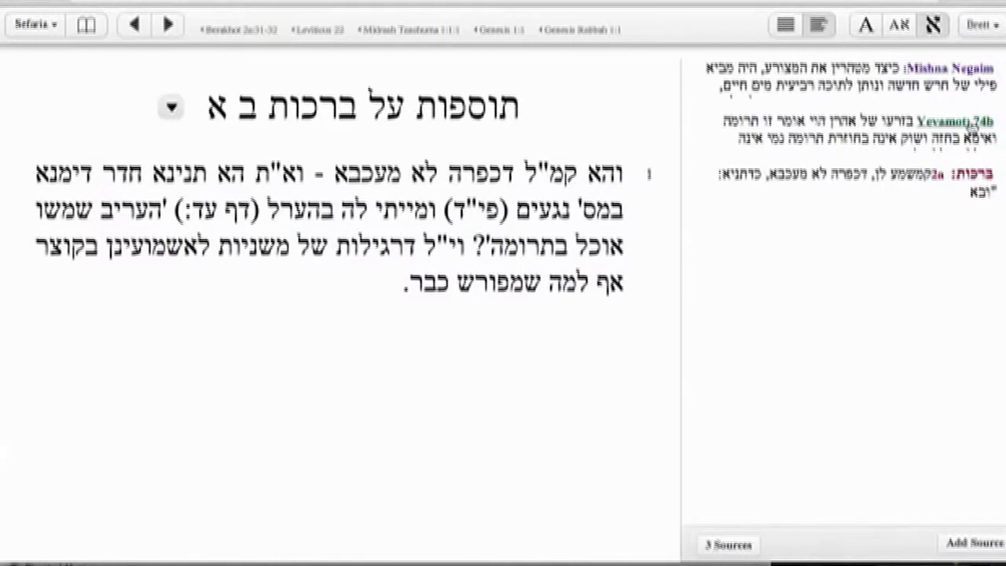
{"action": "left_click", "coordinate": [971, 134]}
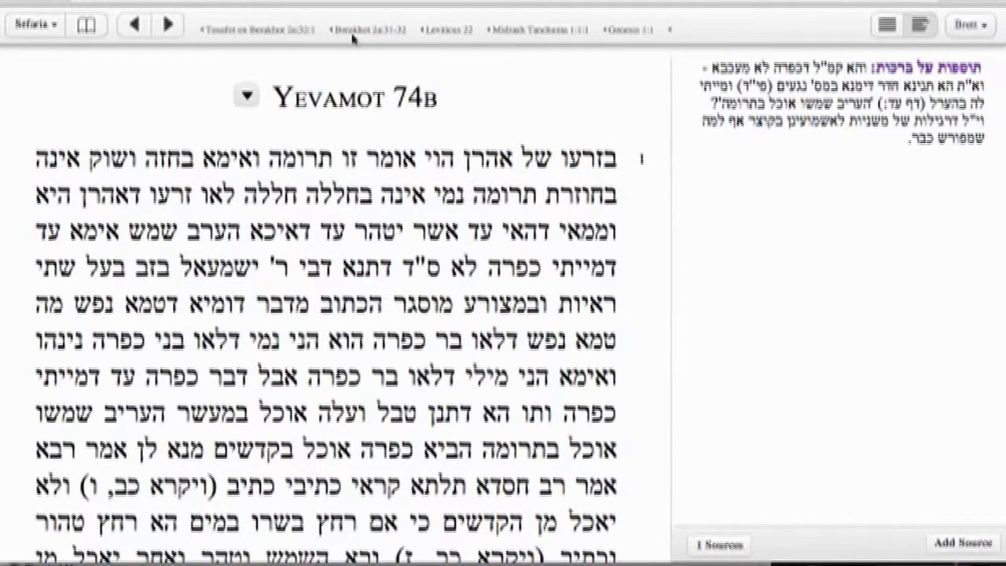
{"action": "left_click", "coordinate": [625, 30]}
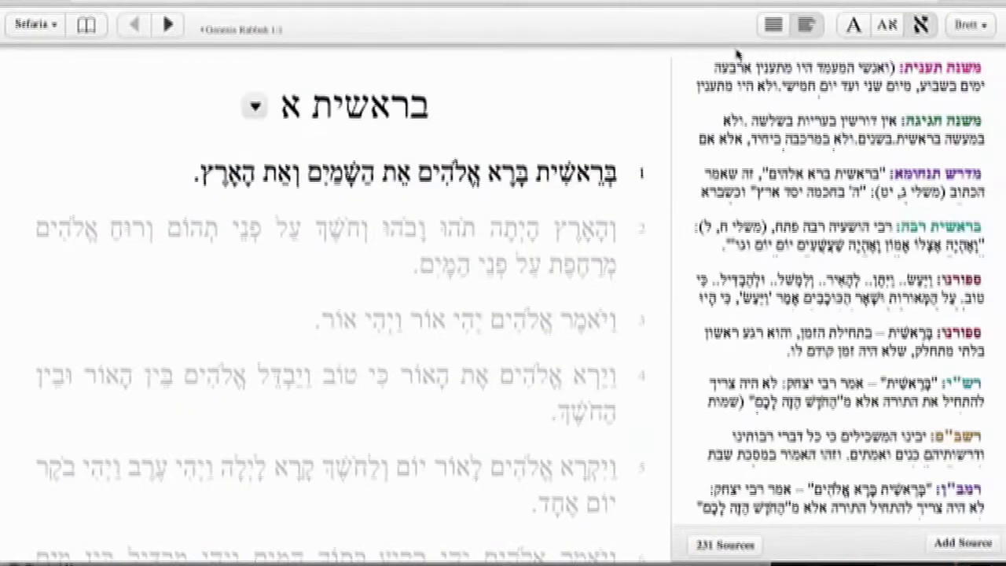
- Switch Genesis chapter 1 to English only and clear the focus on verse 1
{"action": "left_click", "coordinate": [853, 25]}
{"action": "left_click", "coordinate": [591, 99]}
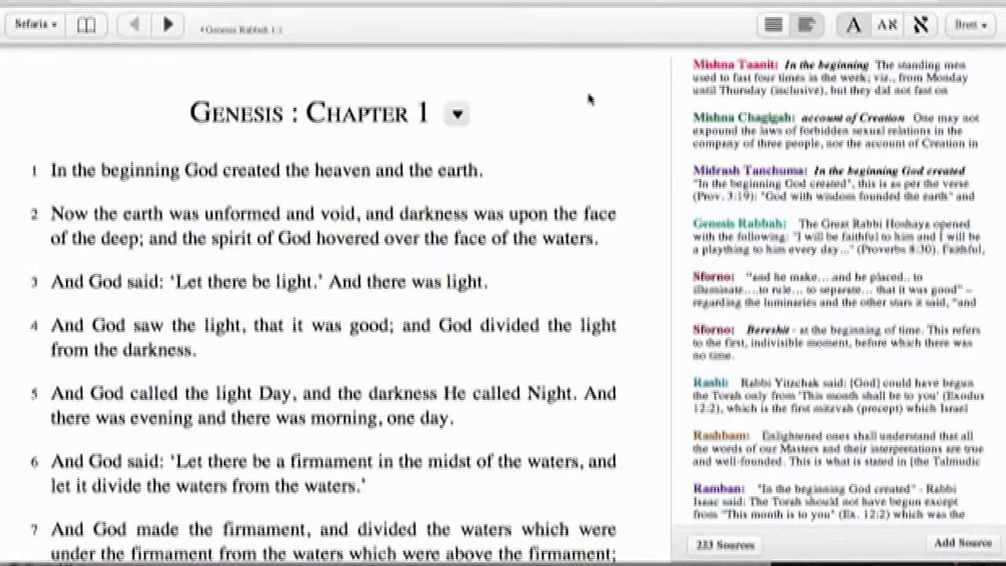
- Browse the Torah and Writings book lists in the text library, and open a Mishna tractate from Seder Nezikin
{"action": "left_click", "coordinate": [87, 26]}
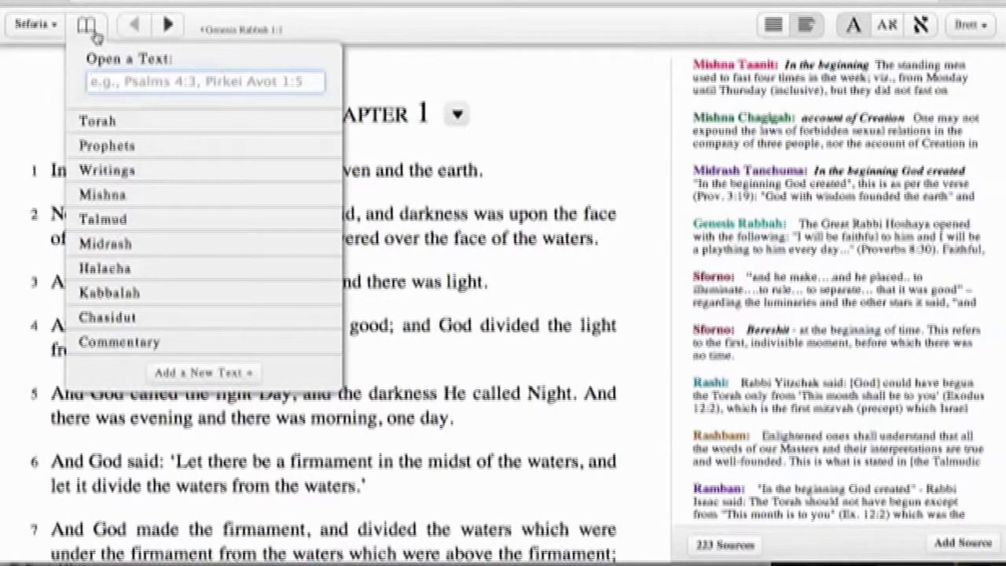
{"action": "left_click", "coordinate": [108, 123]}
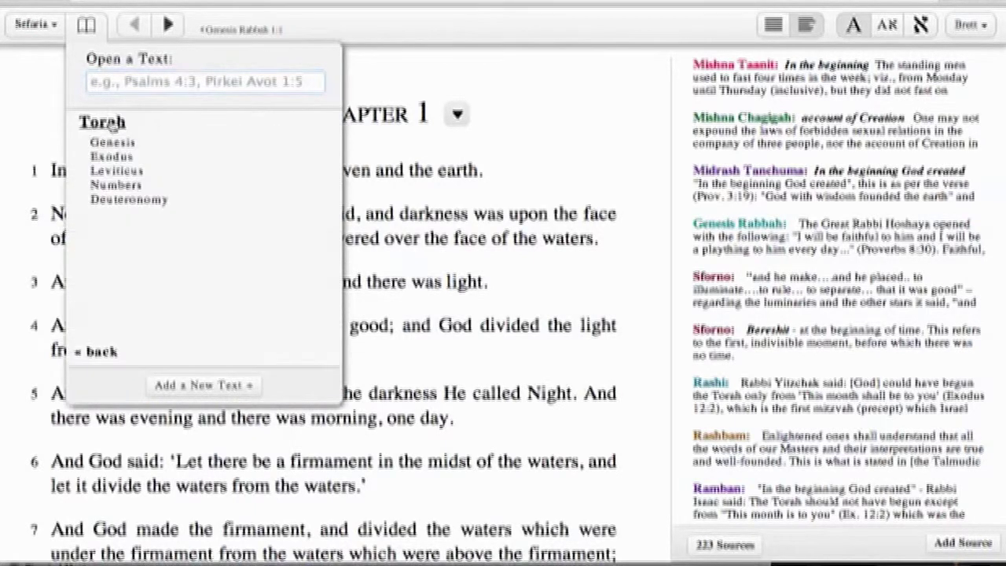
{"action": "left_click", "coordinate": [129, 125]}
{"action": "left_click", "coordinate": [128, 168]}
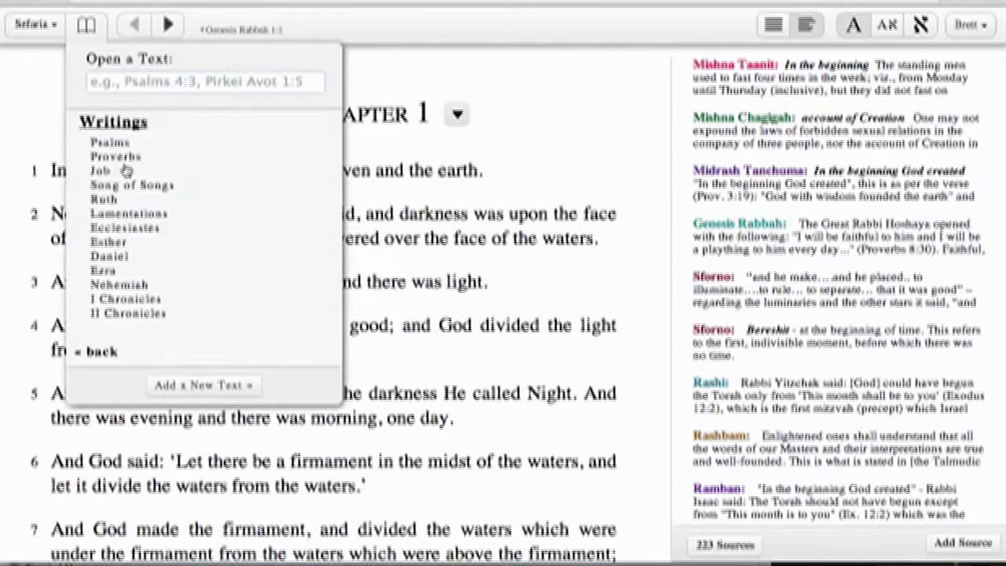
{"action": "left_click", "coordinate": [118, 120]}
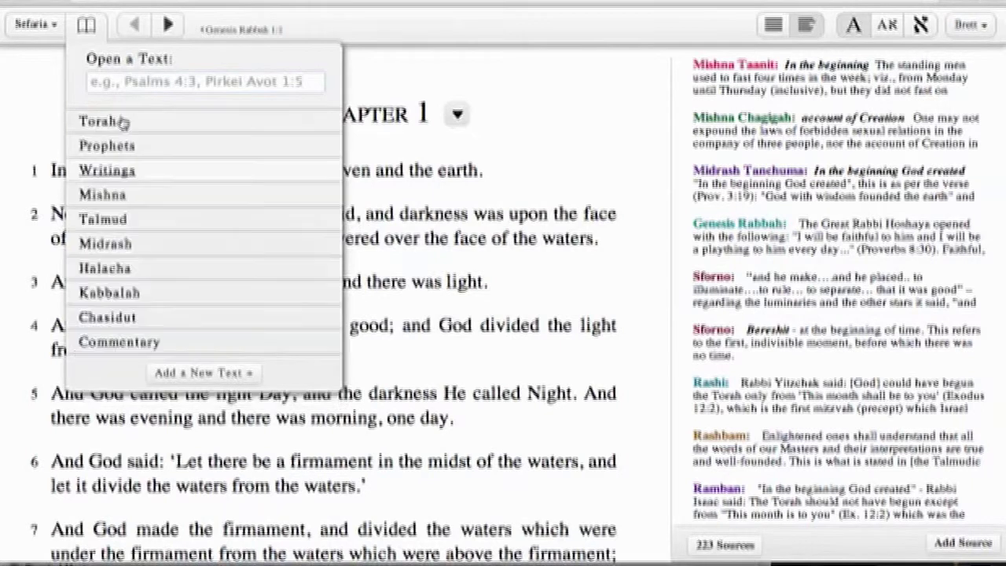
{"action": "left_click", "coordinate": [114, 196]}
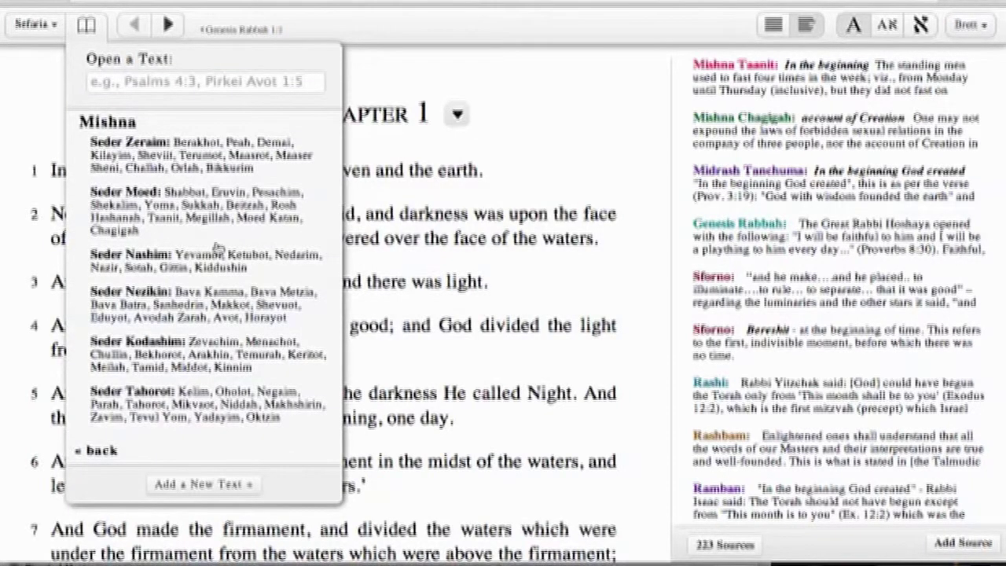
{"action": "left_click", "coordinate": [281, 305]}
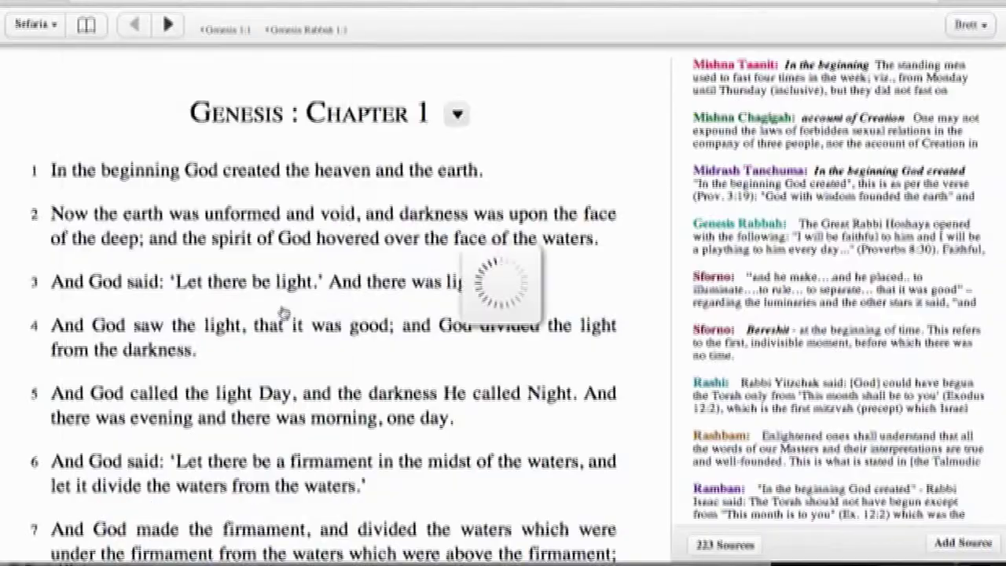